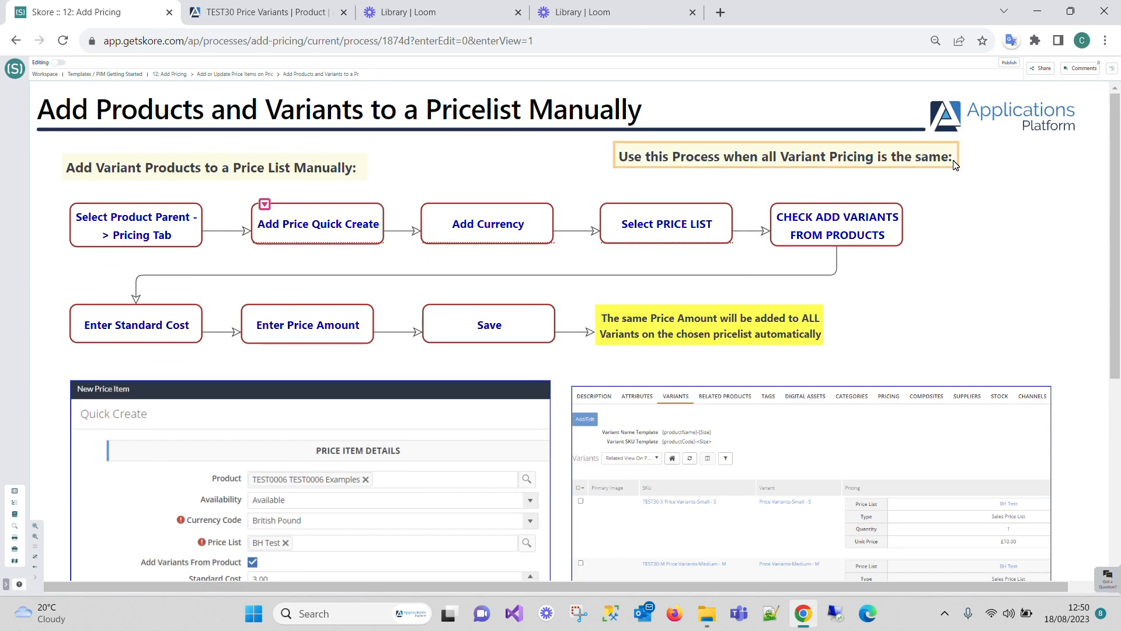
Switch to the TEST30 Price Variants product, inspect its variant options and return to its list of variants without changes
click(265, 12)
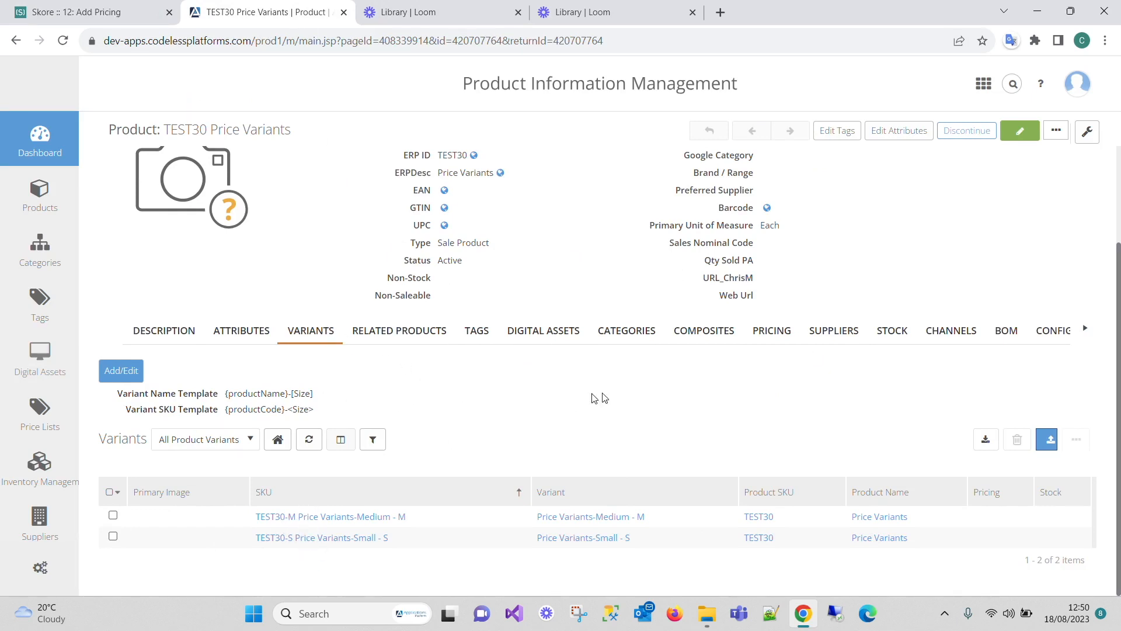
click(129, 370)
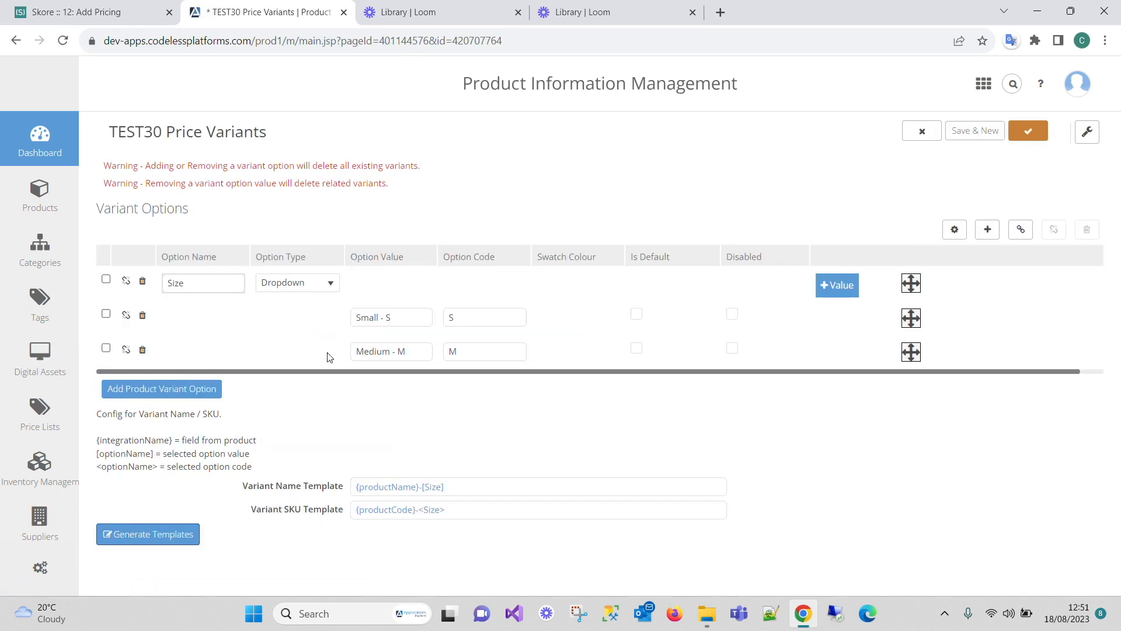
click(924, 131)
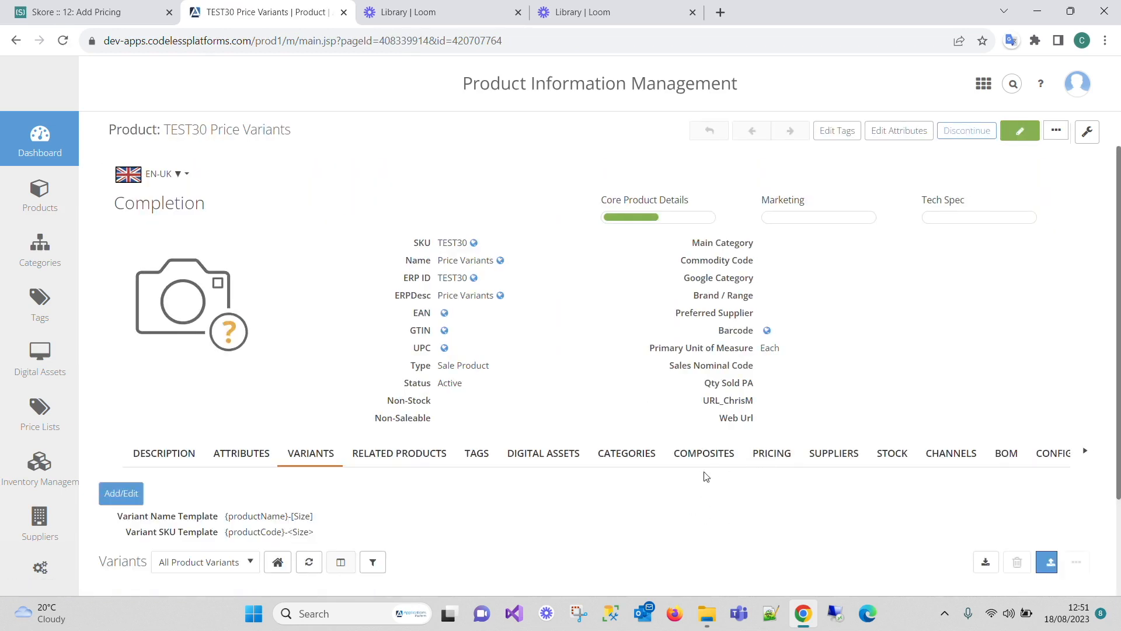
scroll(376, 461, down, 2)
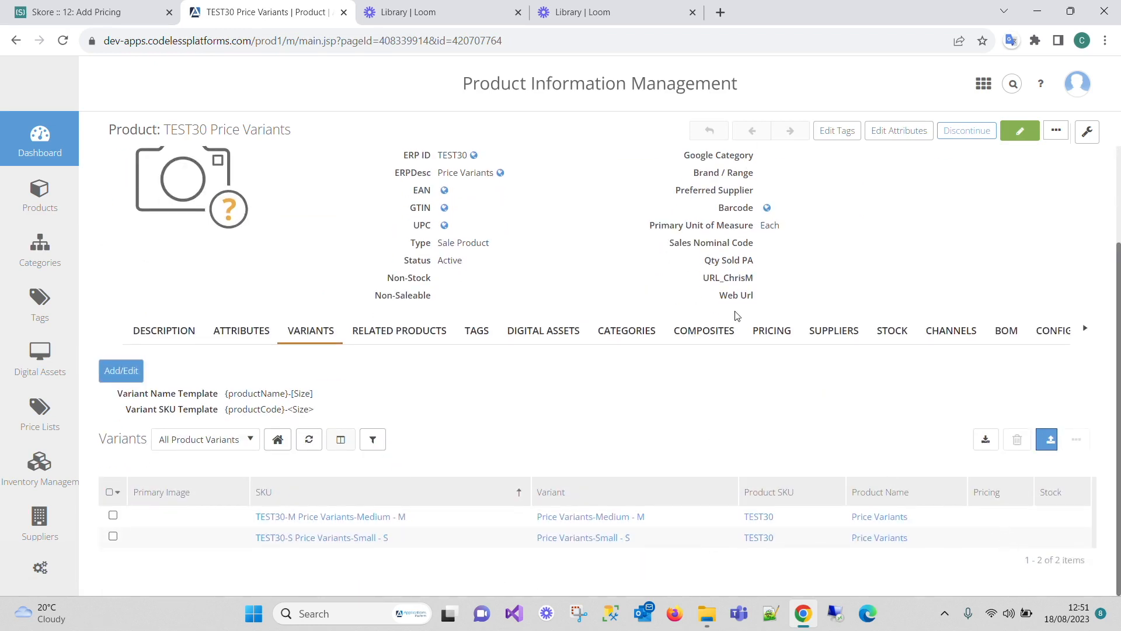
Switch to the Skore process map and read the steps and example images for adding variant products to a price list manually
click(61, 13)
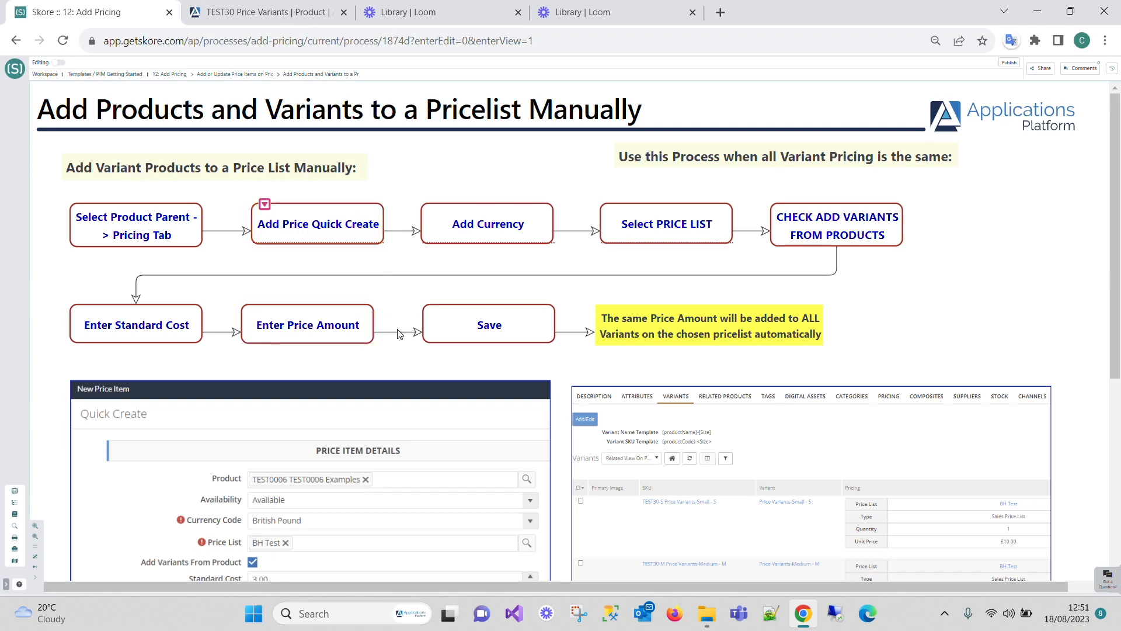
scroll(400, 333, down, 5)
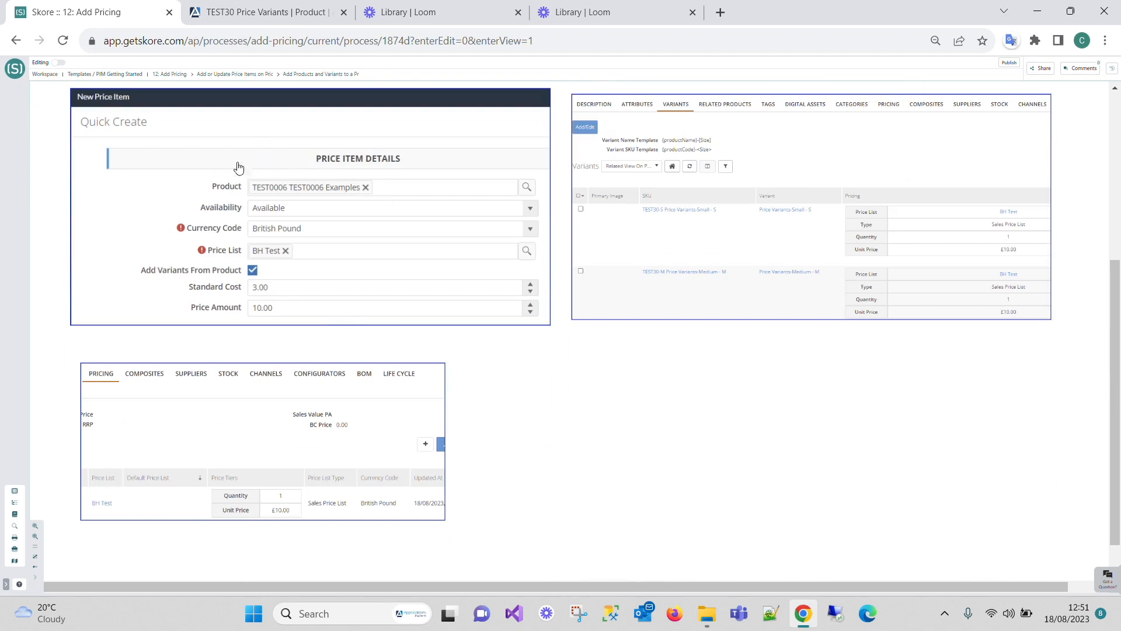
scroll(377, 167, up, 5)
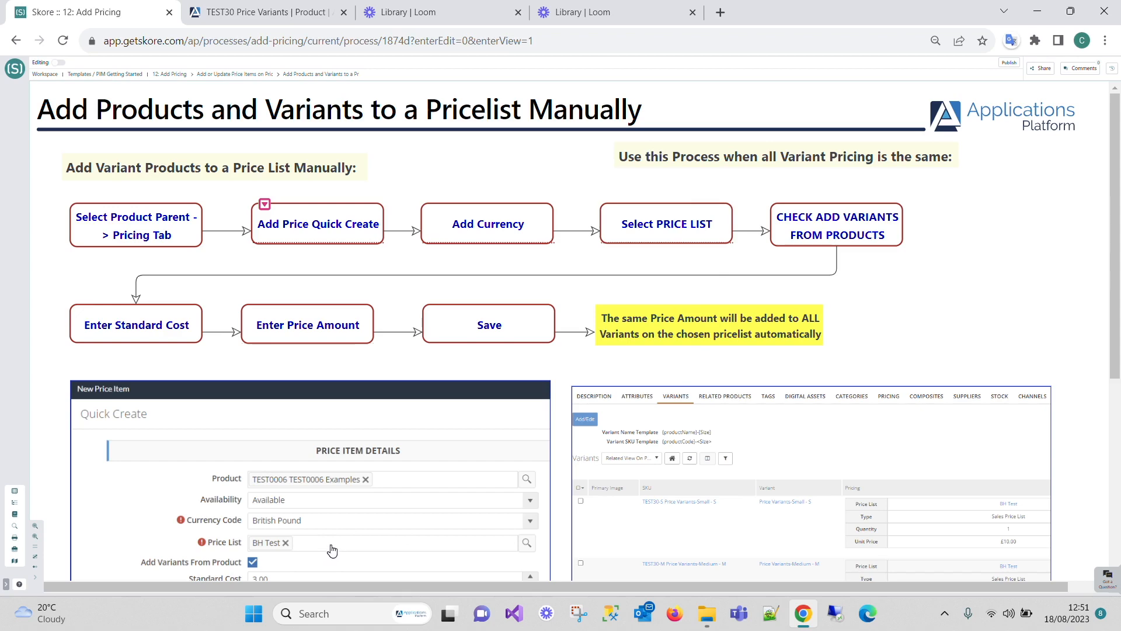
scroll(362, 540, down, 3)
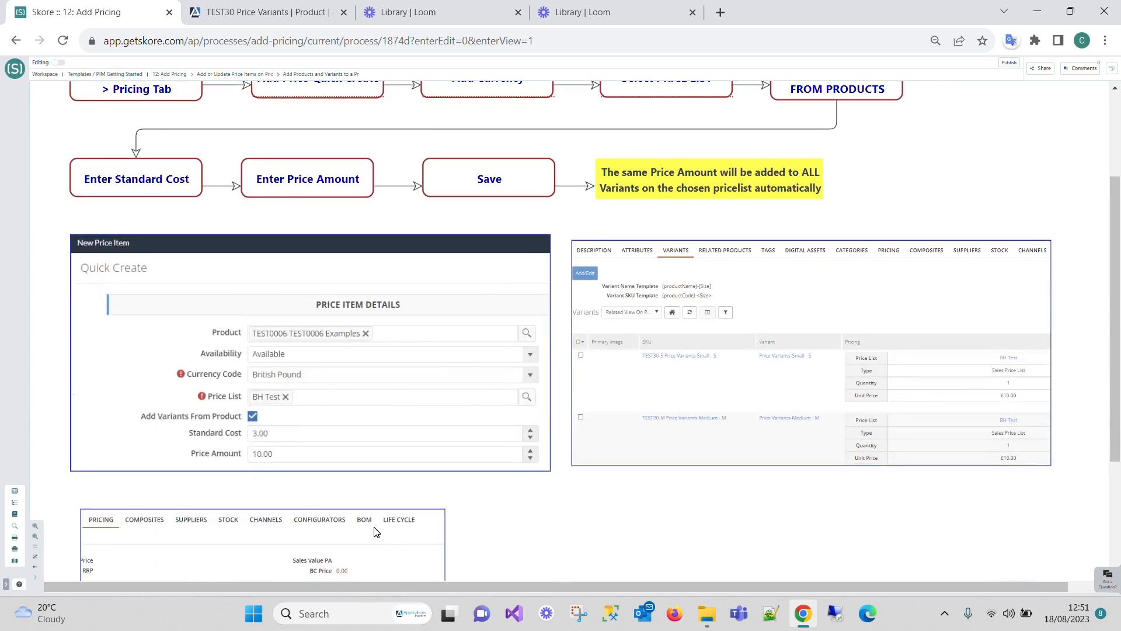
scroll(368, 533, up, 3)
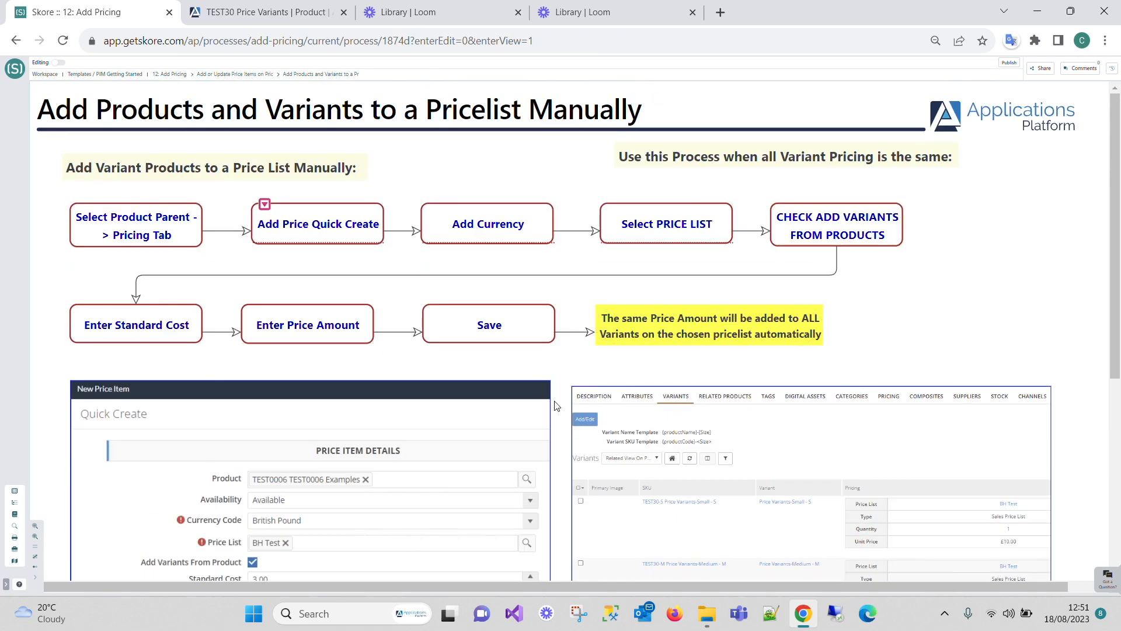
scroll(554, 406, down, 5)
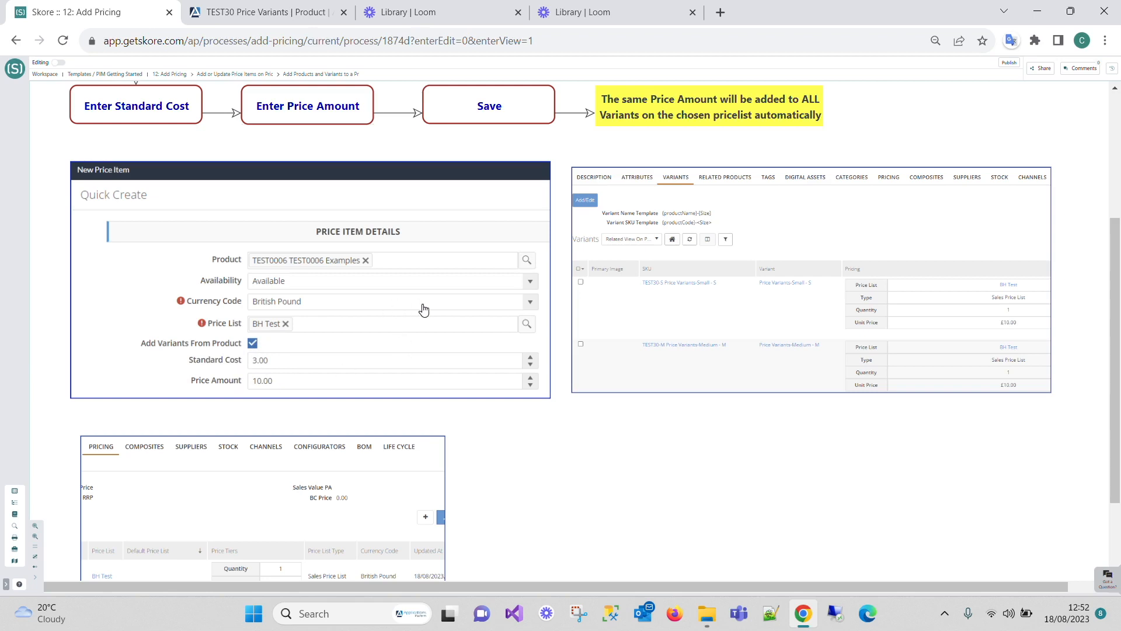
scroll(423, 310, up, 3)
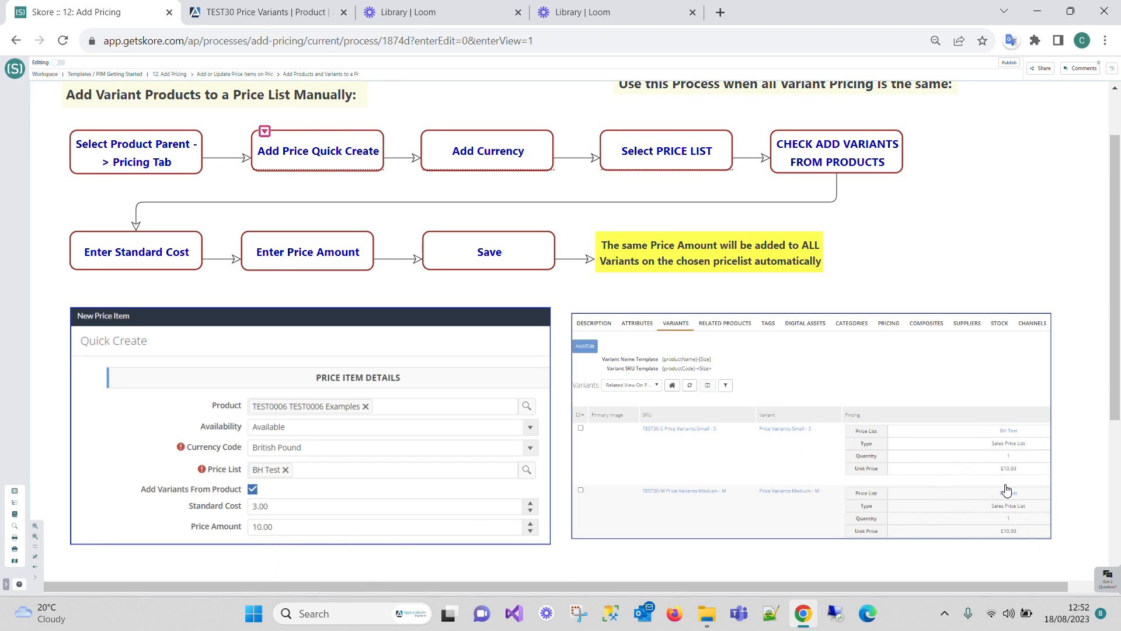
scroll(1005, 503, down, 4)
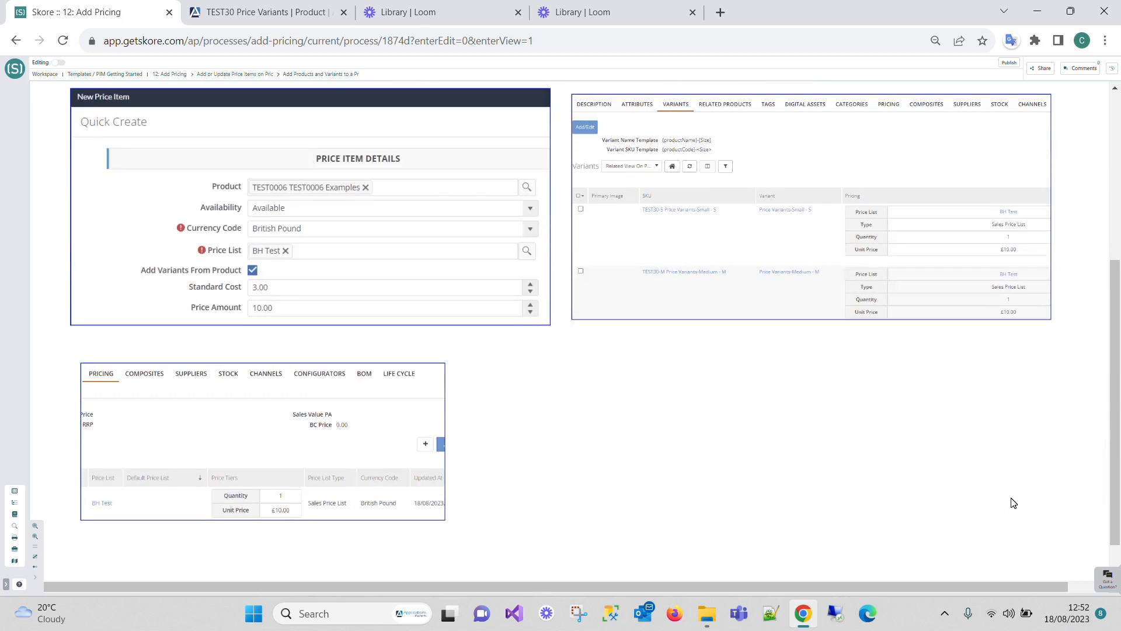
scroll(1013, 502, up, 1)
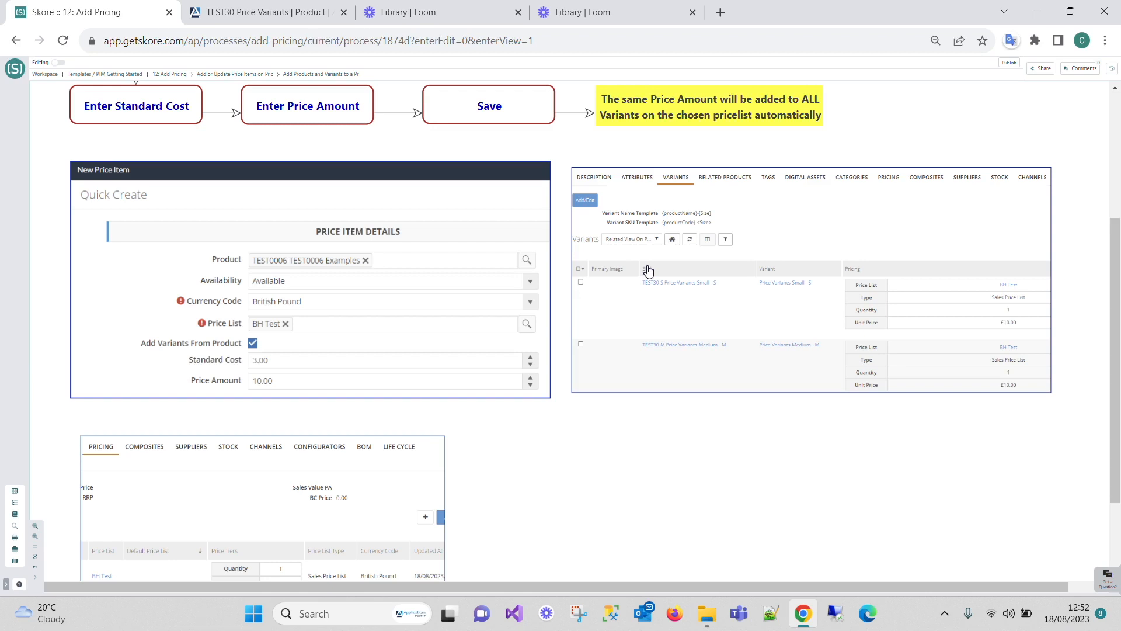
scroll(648, 271, up, 1)
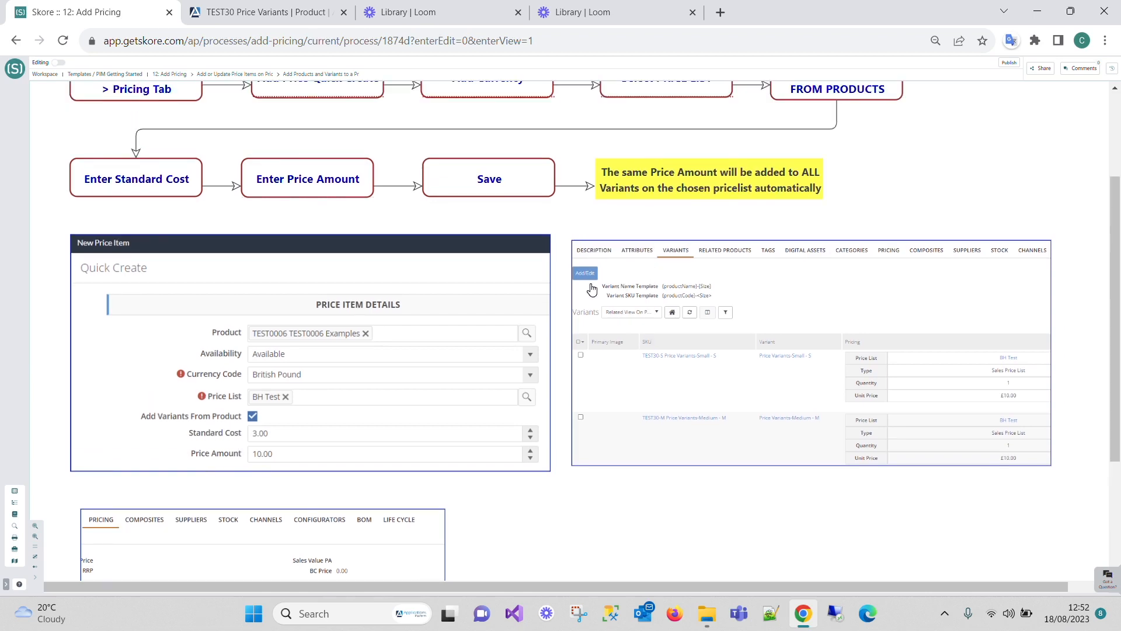
scroll(648, 271, up, 2)
Return to the TEST30 product and recheck its size options and the Pricing column of its variants
click(254, 13)
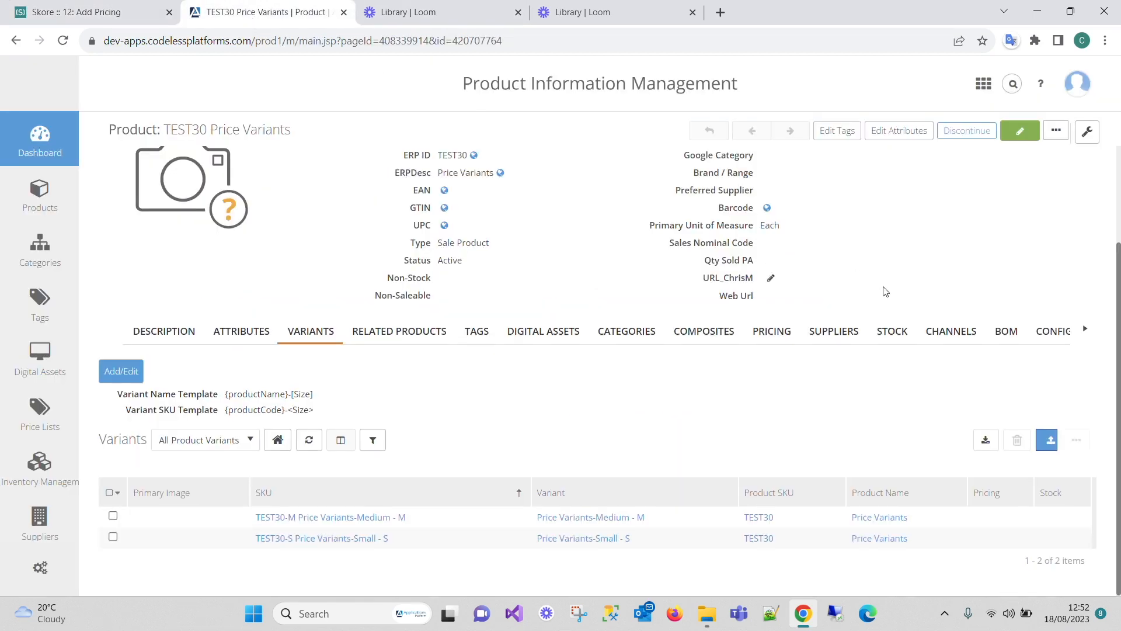
mouse_move(42, 246)
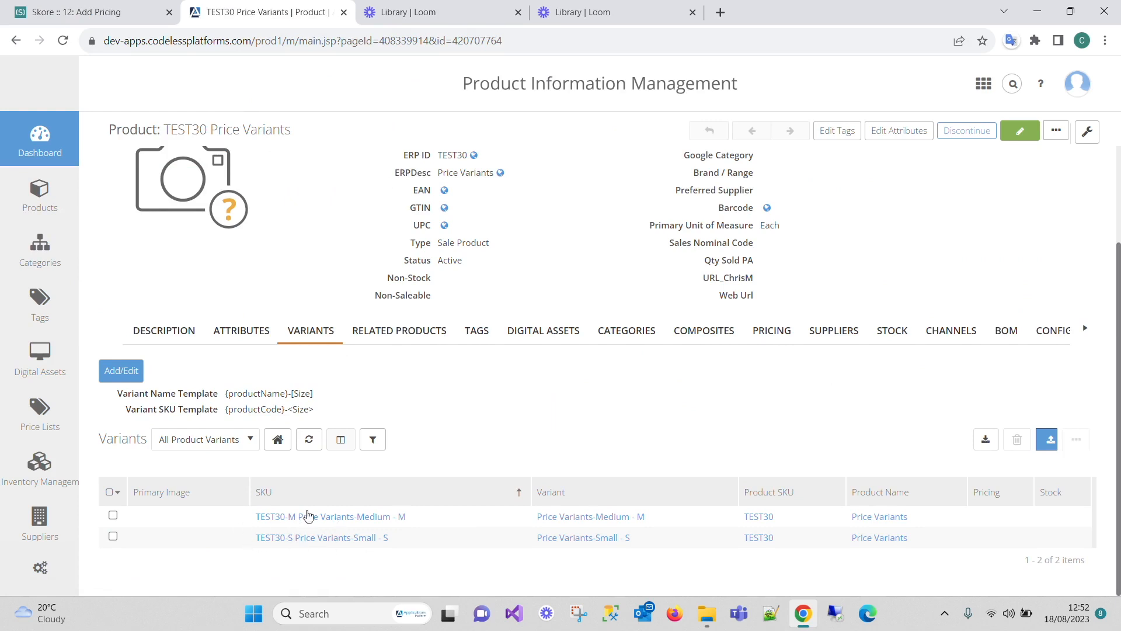
click(116, 380)
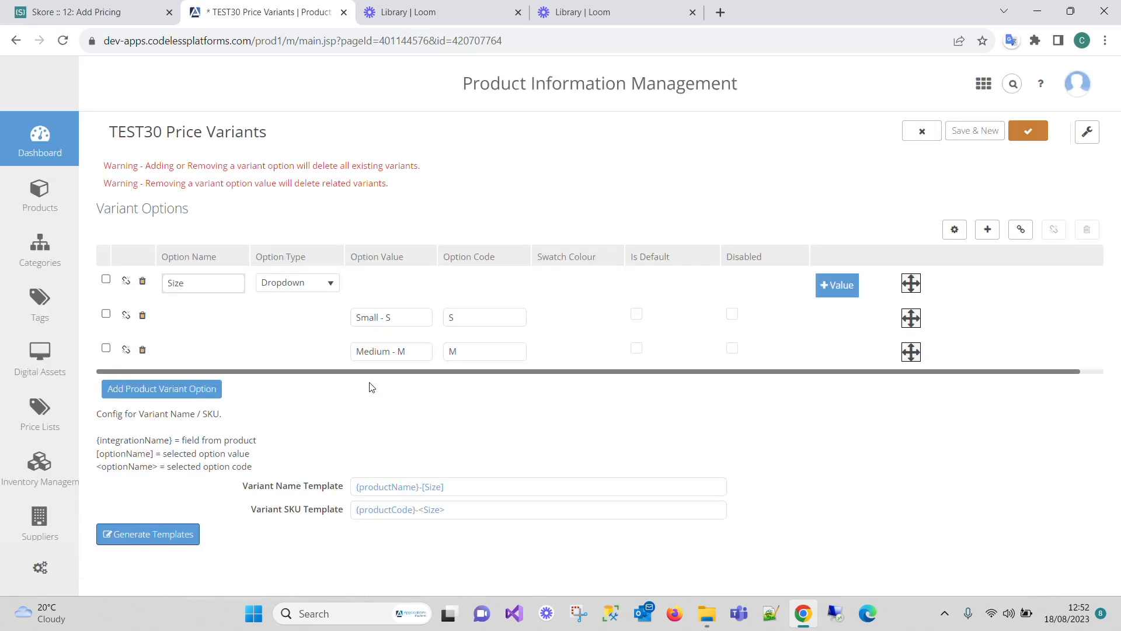
click(913, 139)
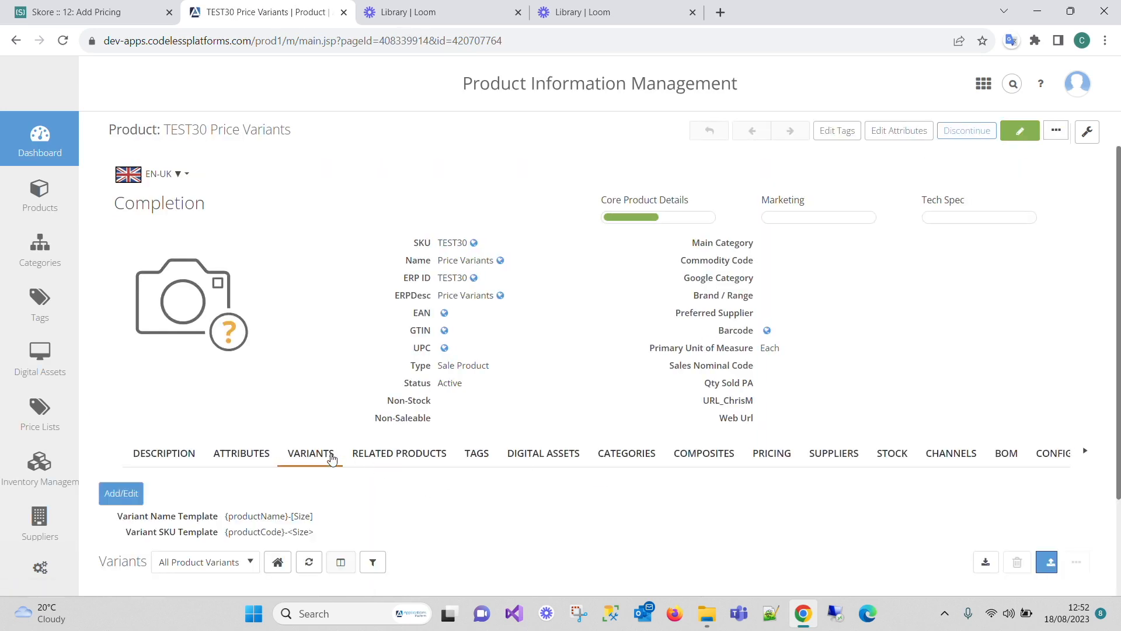
scroll(643, 484, down, 2)
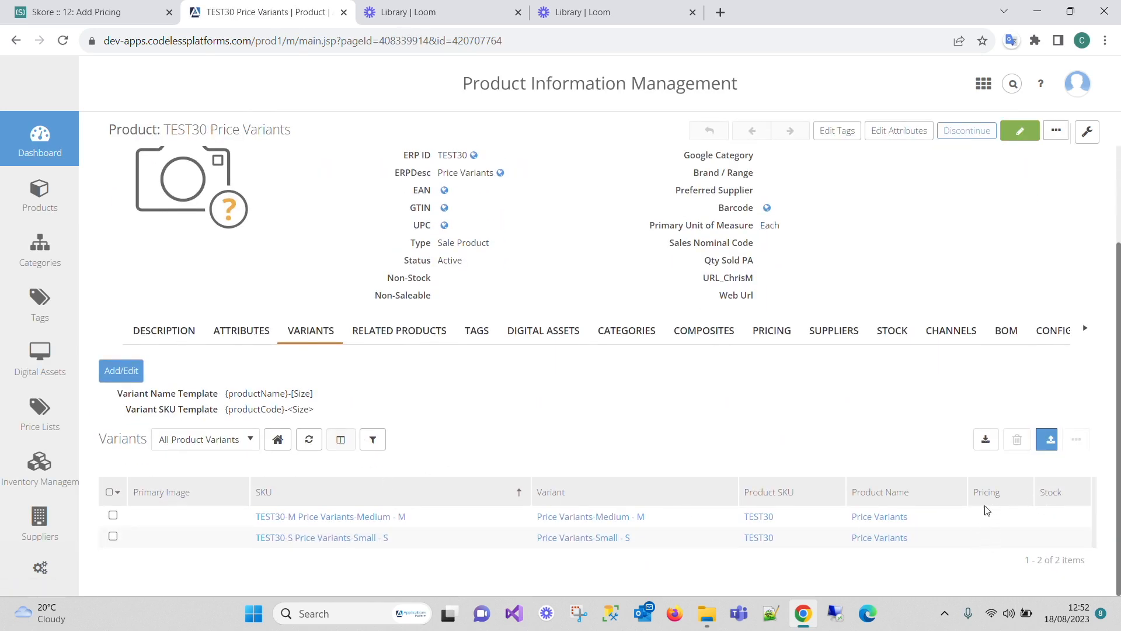
Start a new price item for the TEST30 product and assign it to the BH Test price list
click(779, 332)
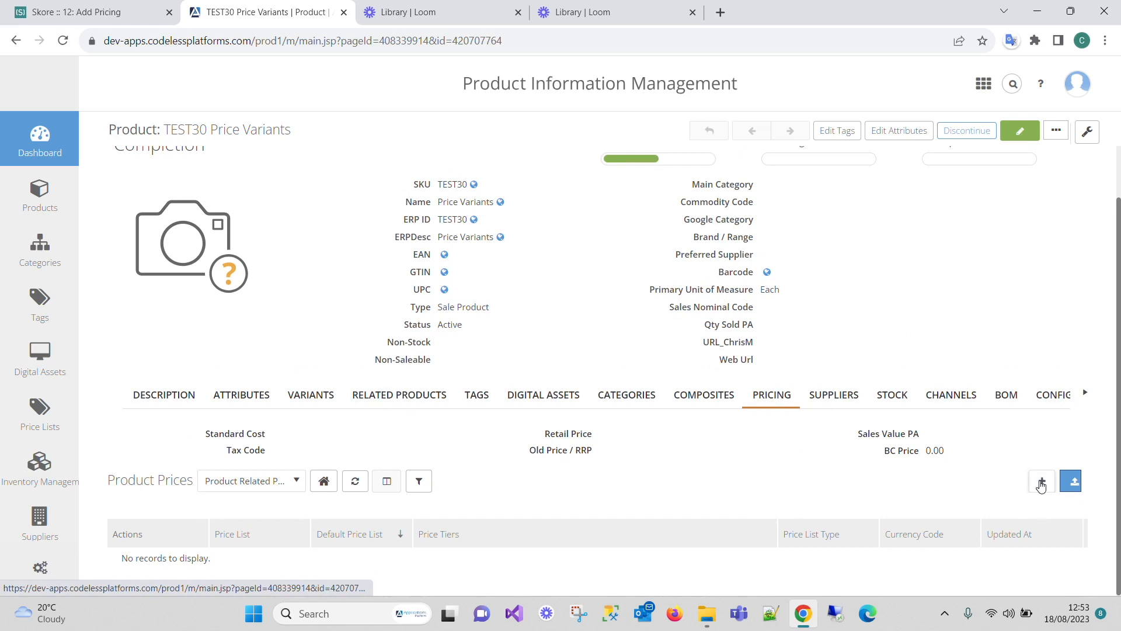
click(1040, 484)
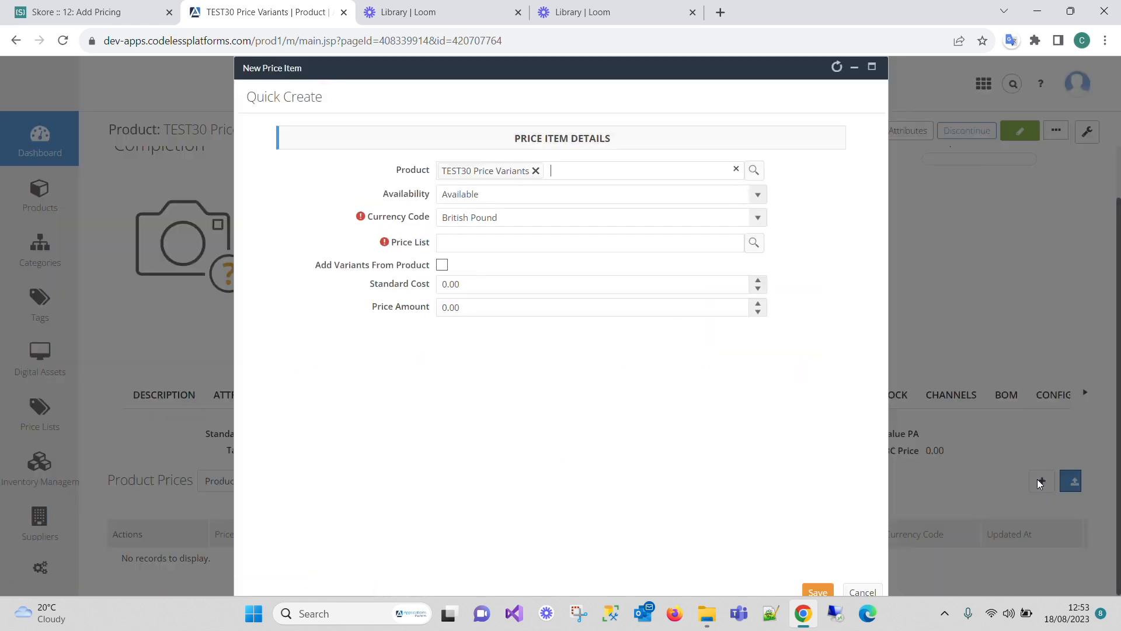
click(584, 247)
click(754, 243)
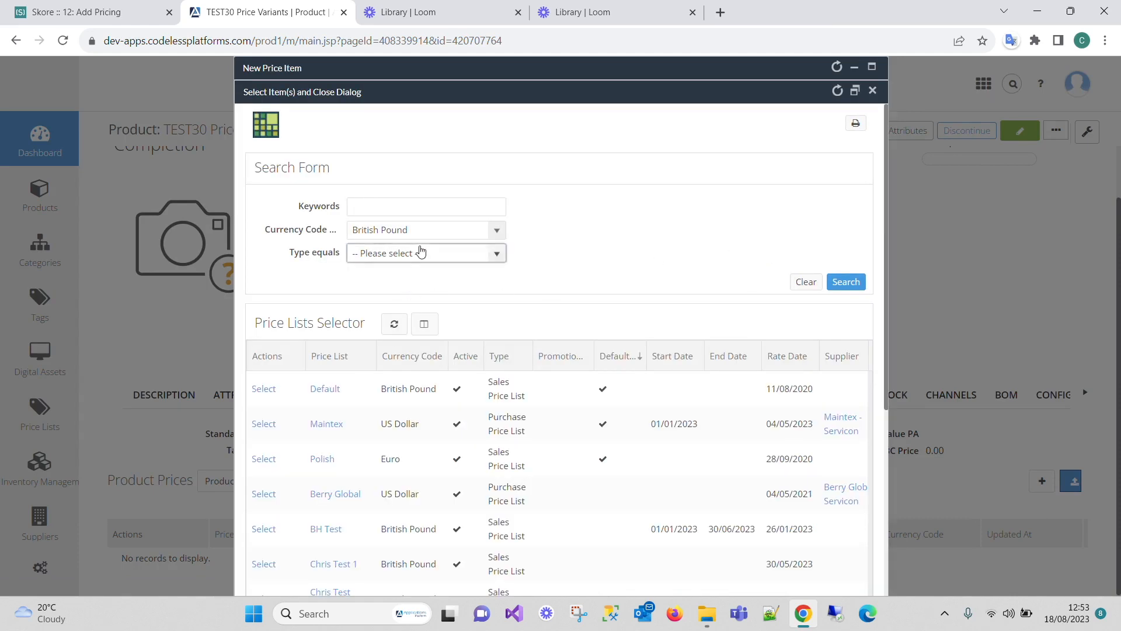
scroll(335, 421, down, 3)
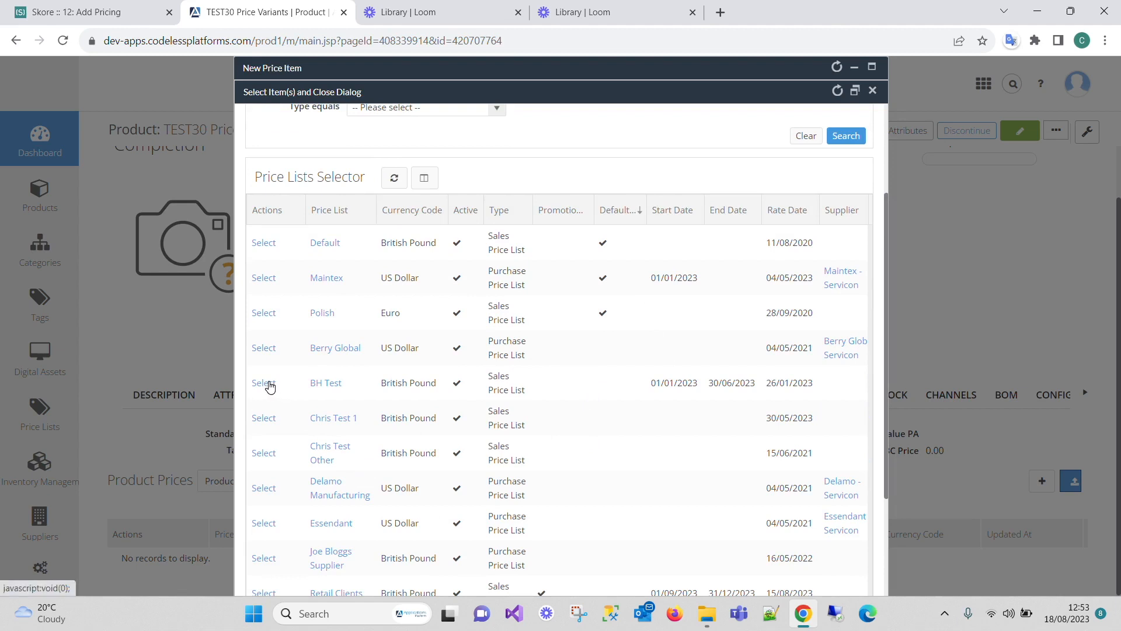
click(264, 383)
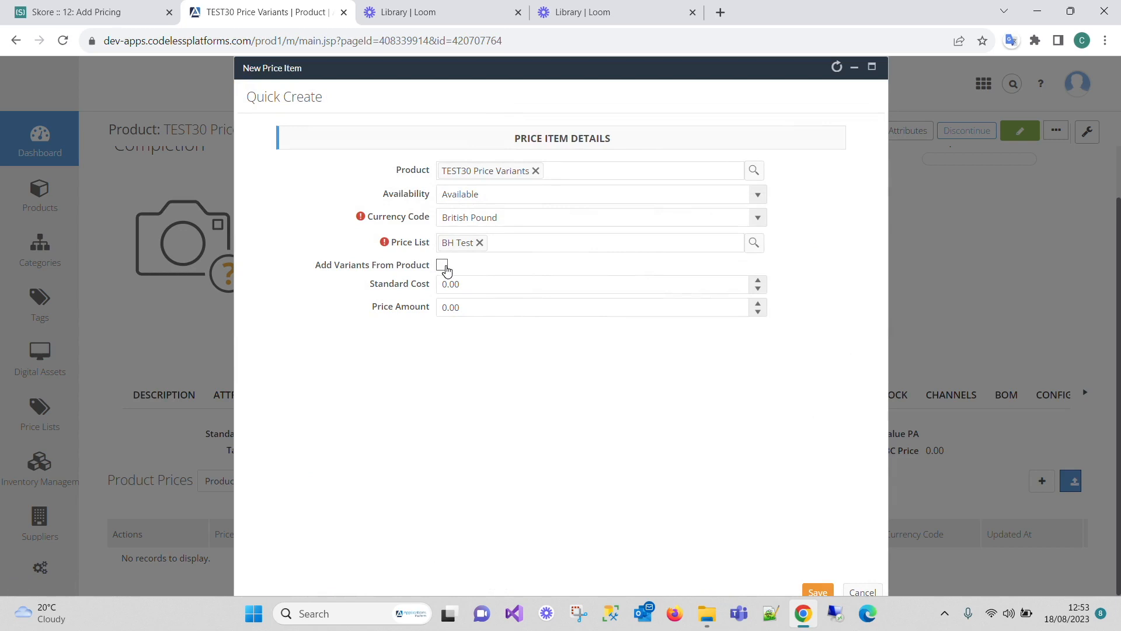
Include the product's variants, set the standard cost to 5.00 and the price amount to 10, and save the price item
click(442, 265)
click(462, 308)
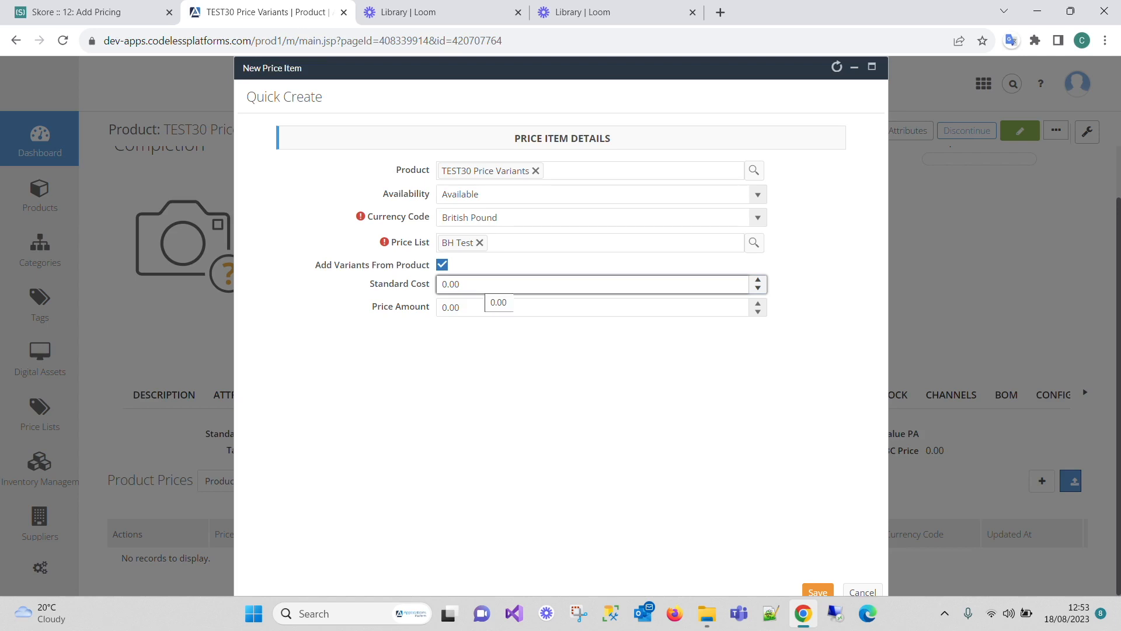
click(485, 285)
text(3)
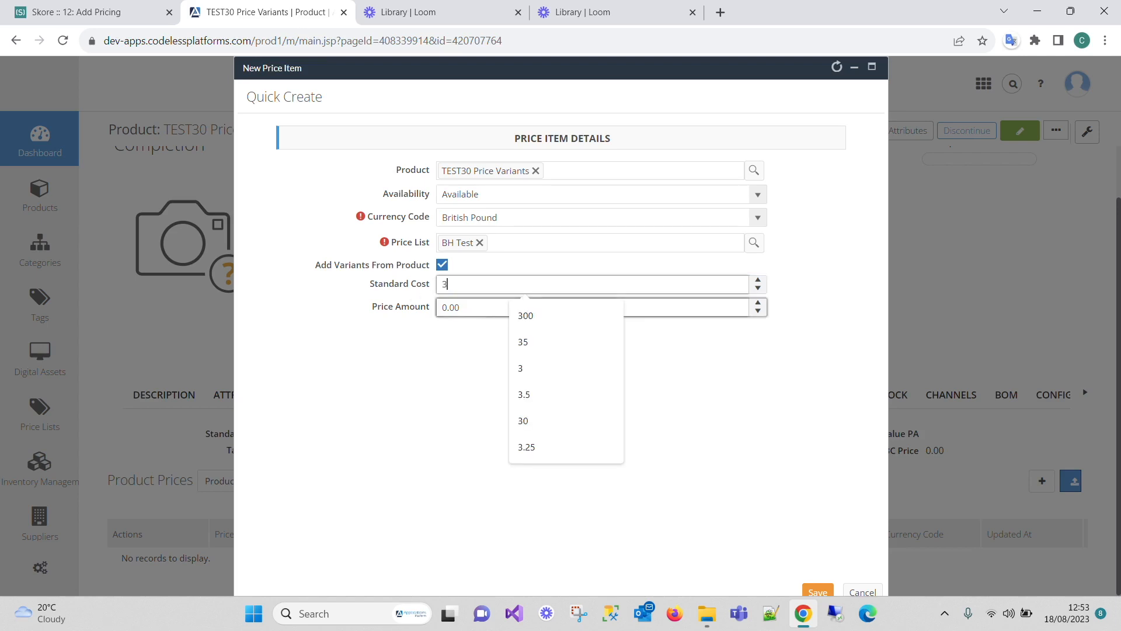
key(BackSpace)
text(5.00)
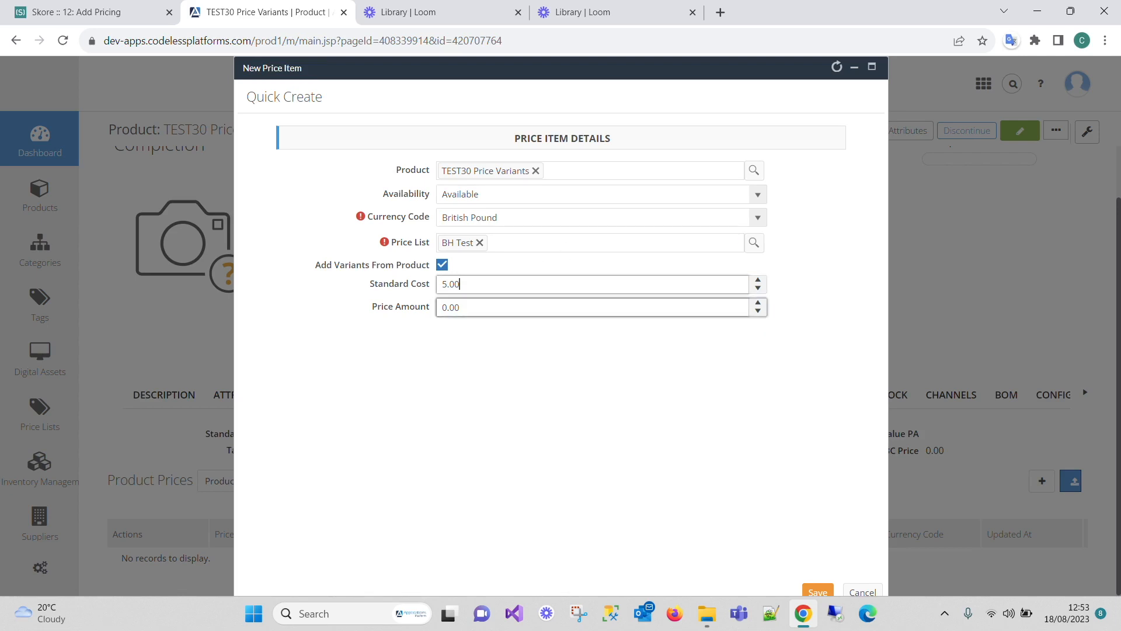
key(Tab)
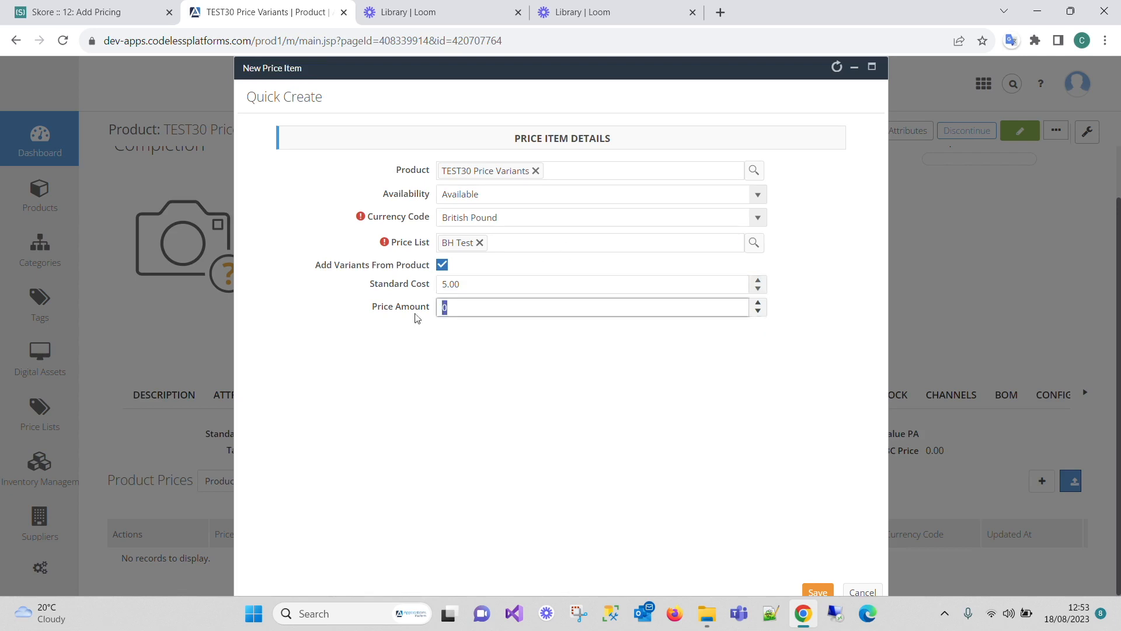
text(10)
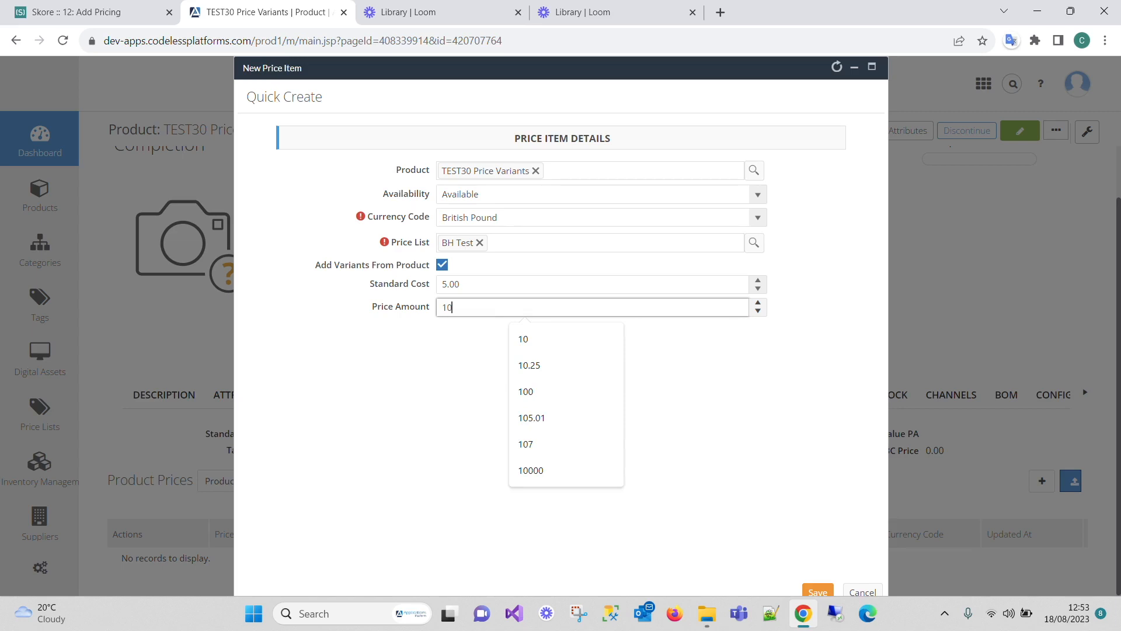
click(817, 592)
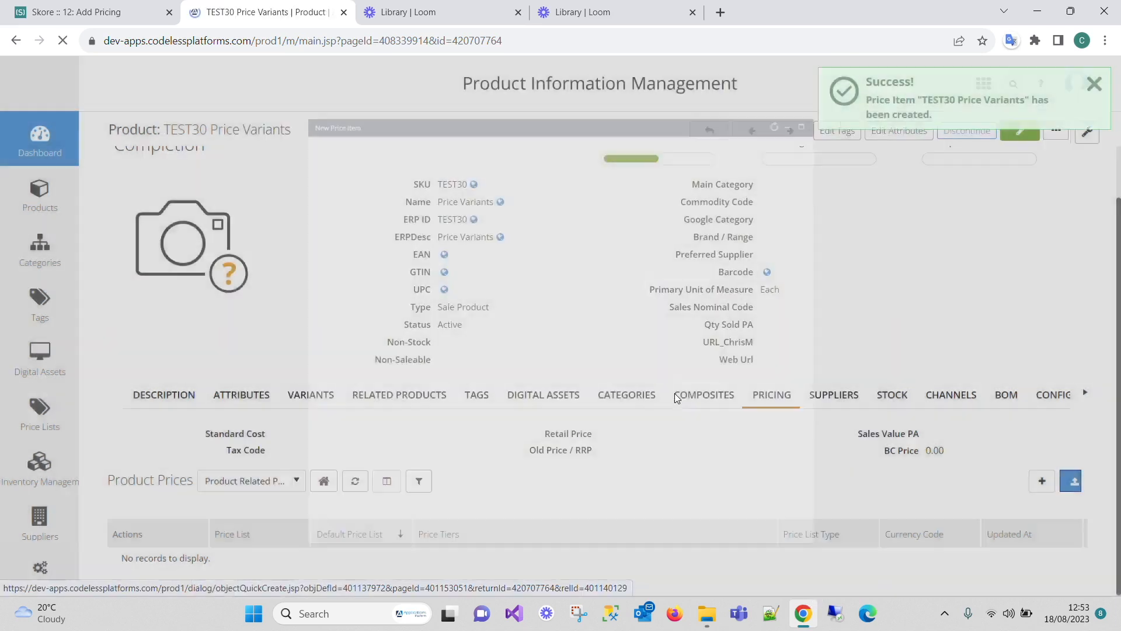
Inspect the saved BH Test price item's details without changes, and check the pricing on the product's variants
scroll(695, 339, down, 2)
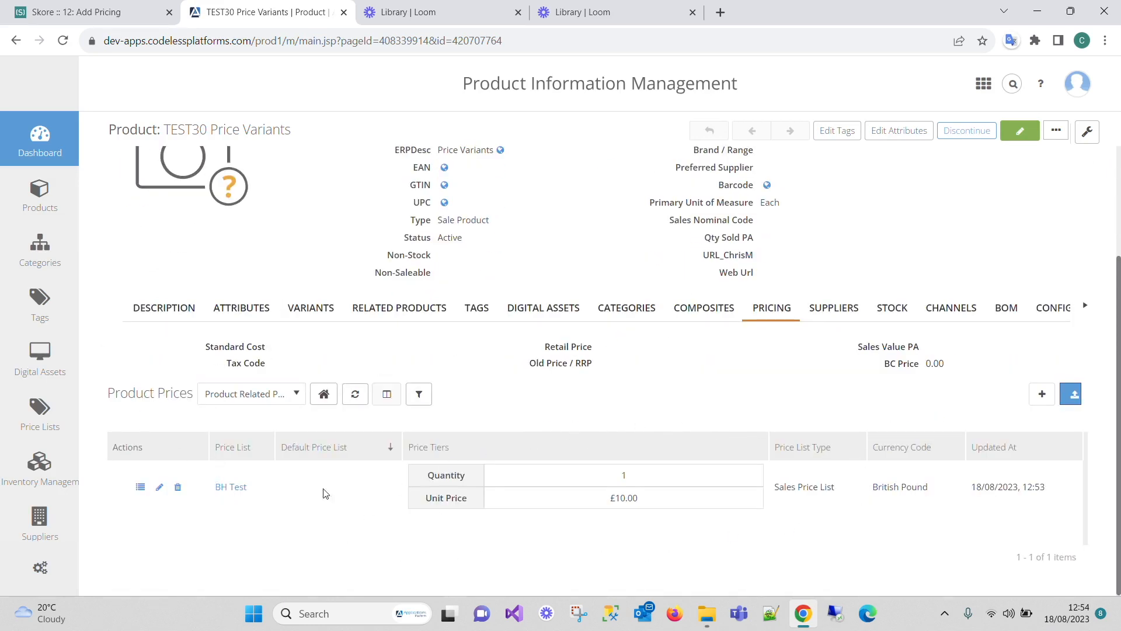
click(159, 488)
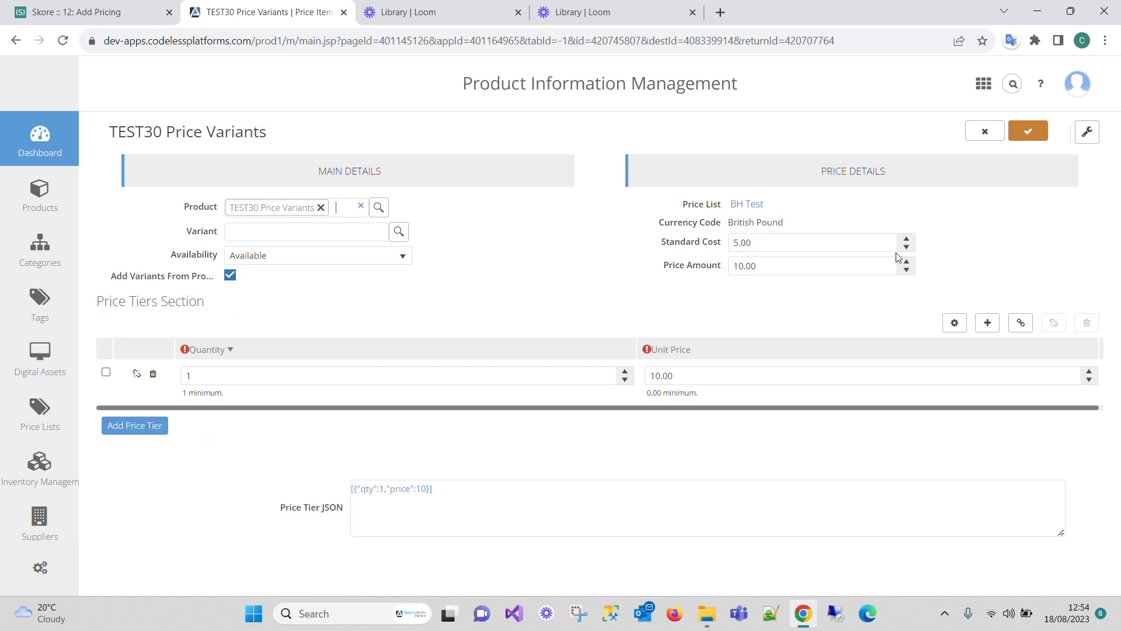
click(990, 137)
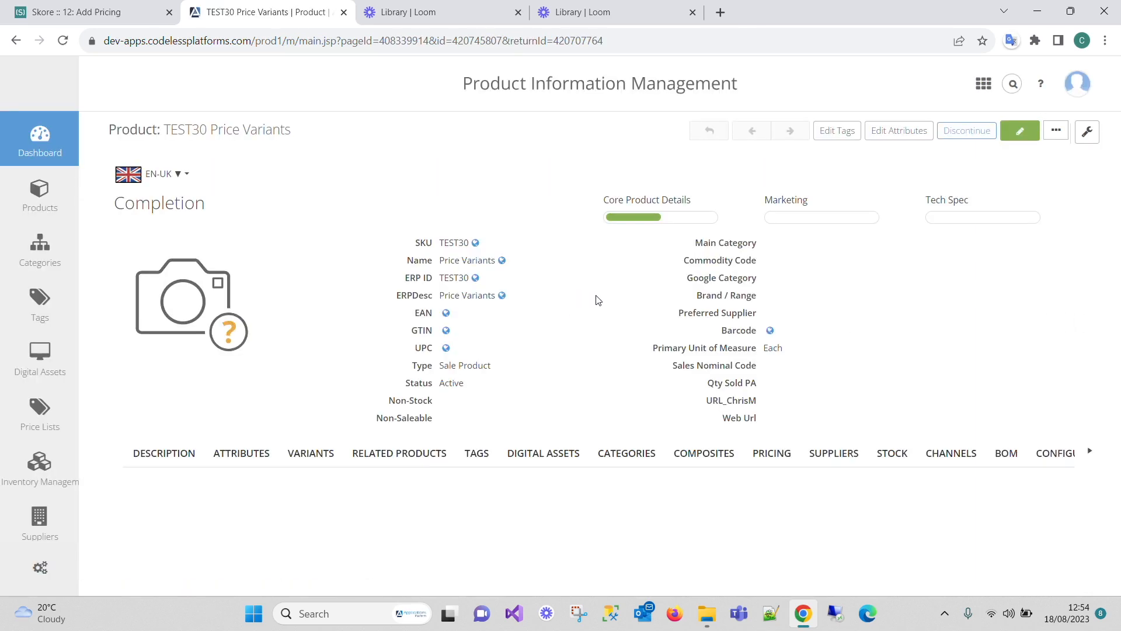
click(307, 453)
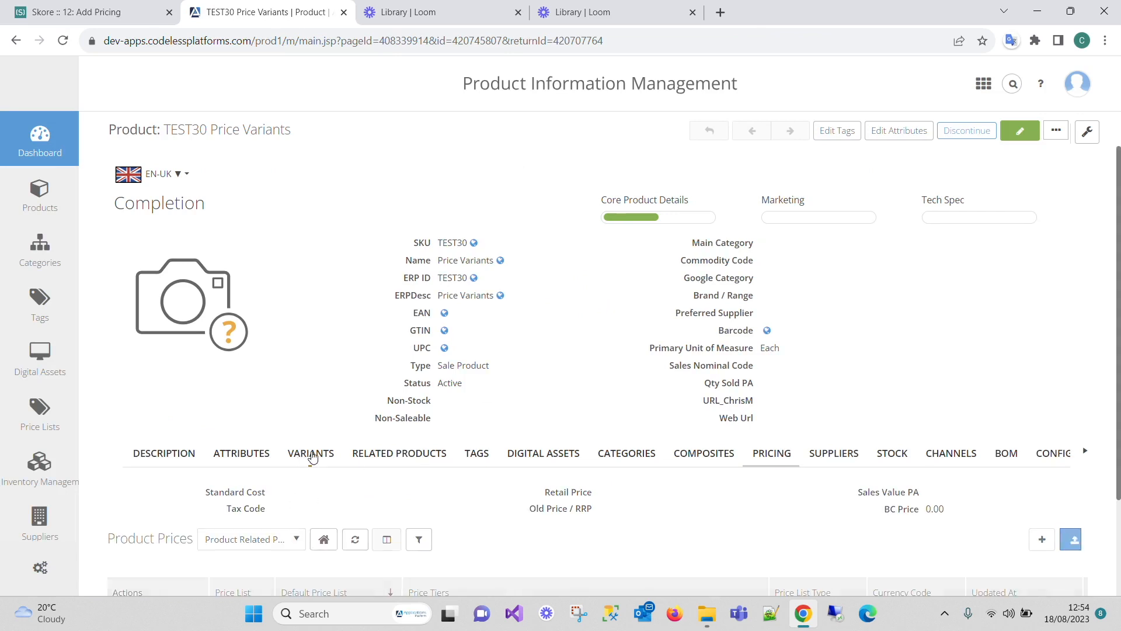
scroll(461, 362, down, 5)
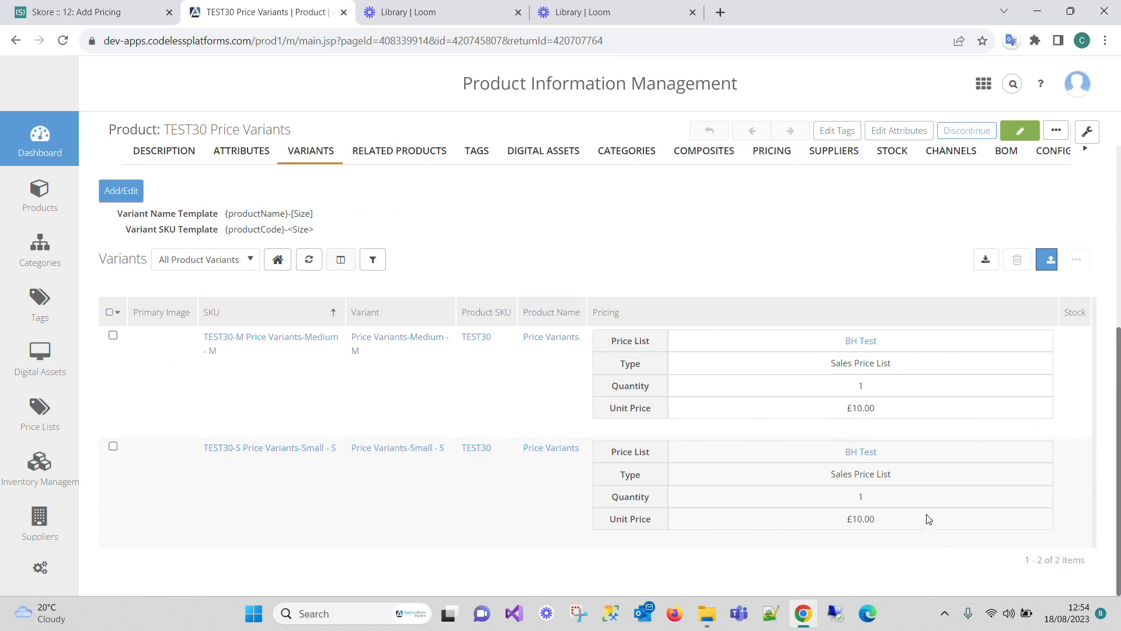
Open the TEST30-M Medium variant and inspect its BH Test price item's details, leaving them without changes
click(310, 344)
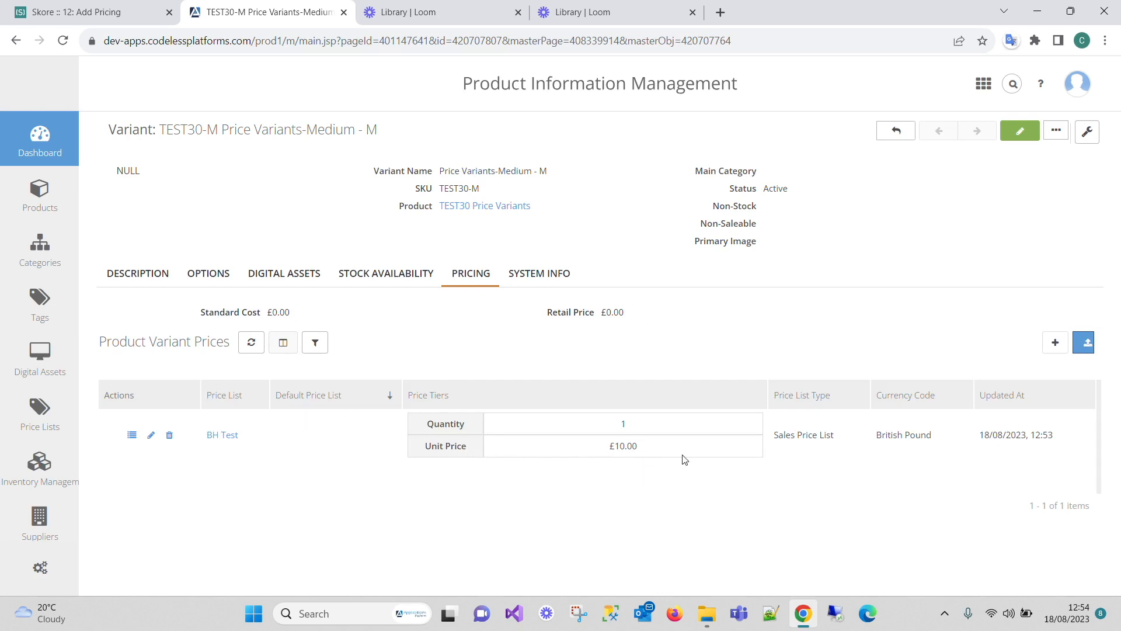
click(151, 435)
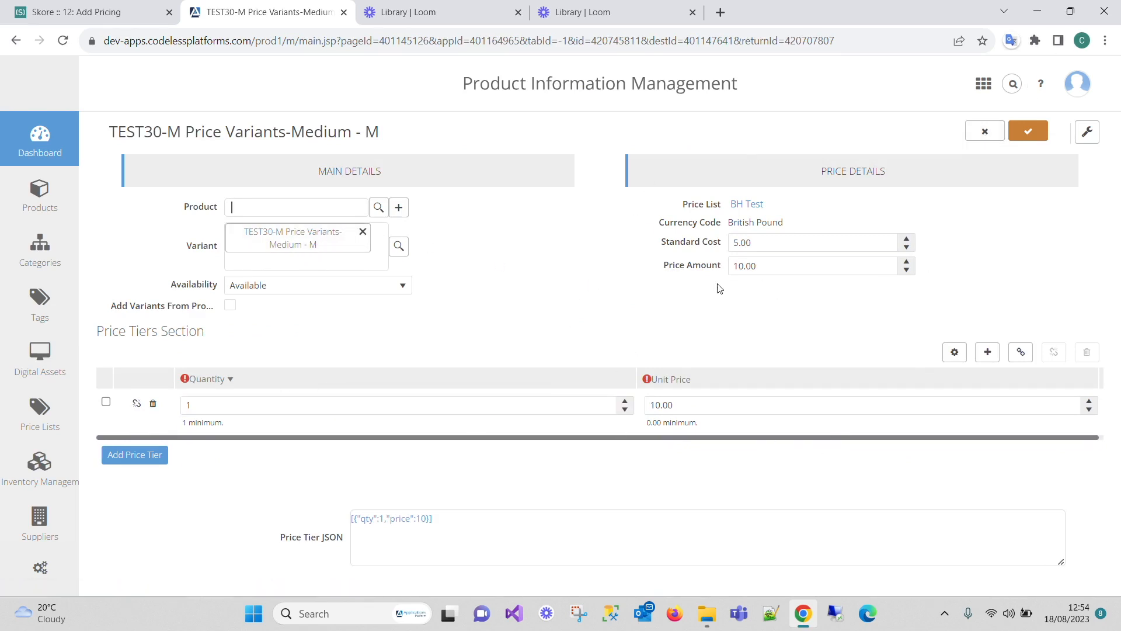
click(985, 132)
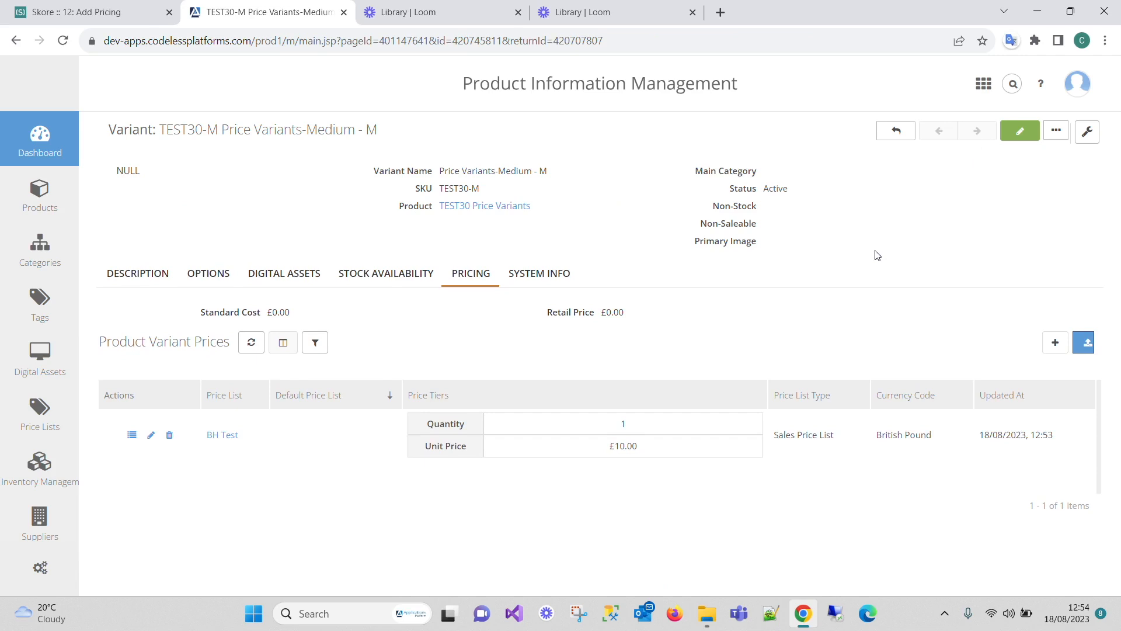
Switch to the Skore process page and review the flow and example images for adding products and variants to a pricelist manually
click(93, 12)
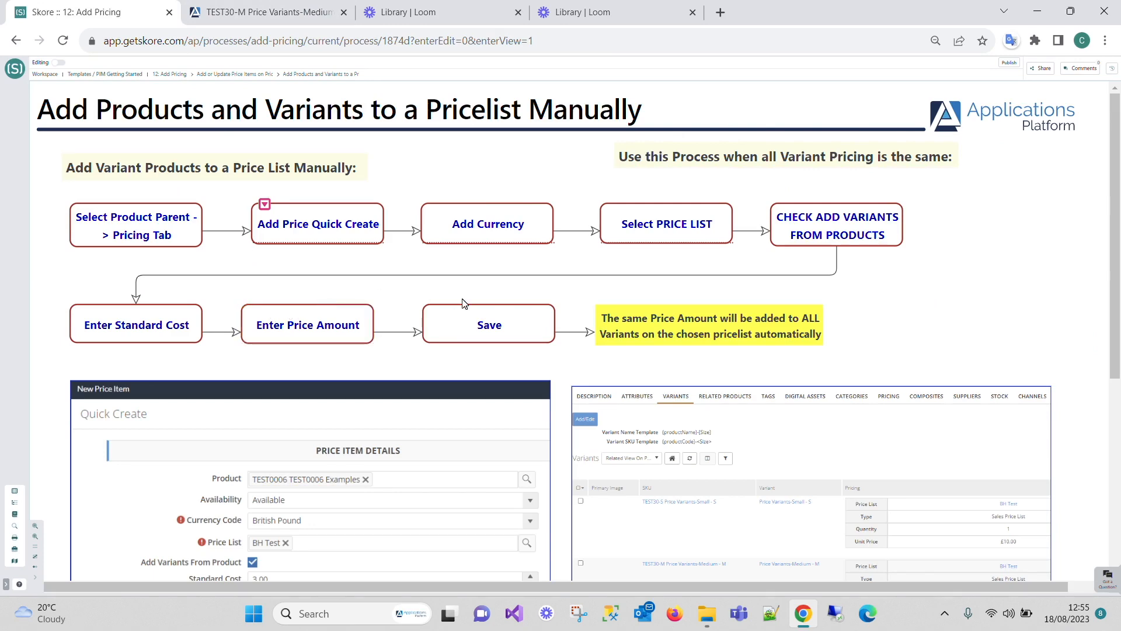
scroll(465, 323, down, 4)
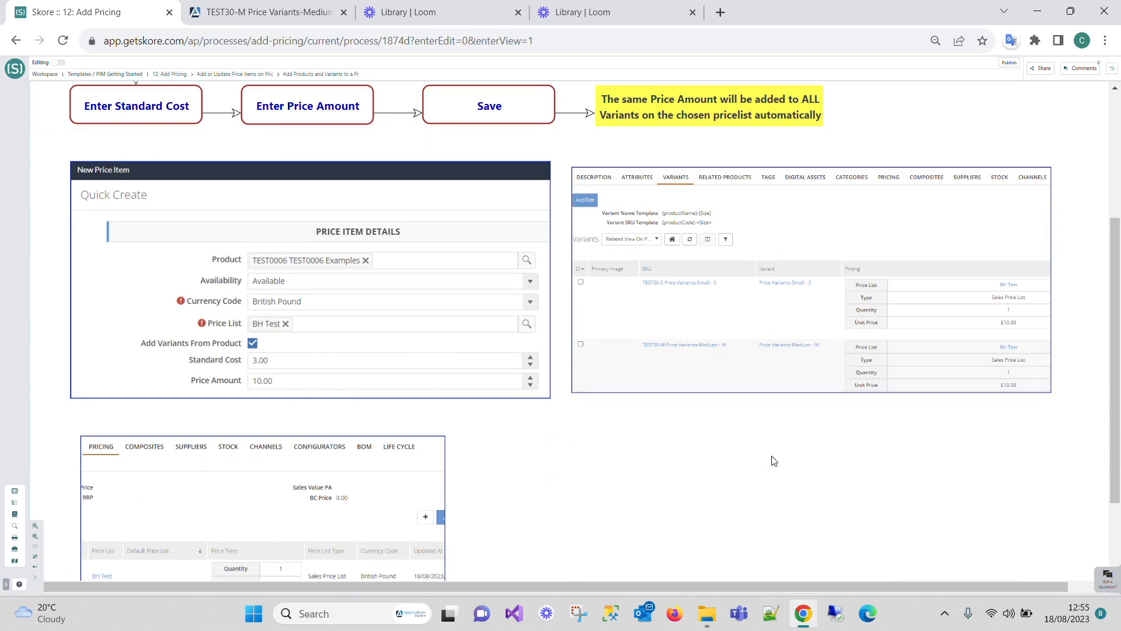
scroll(775, 461, up, 4)
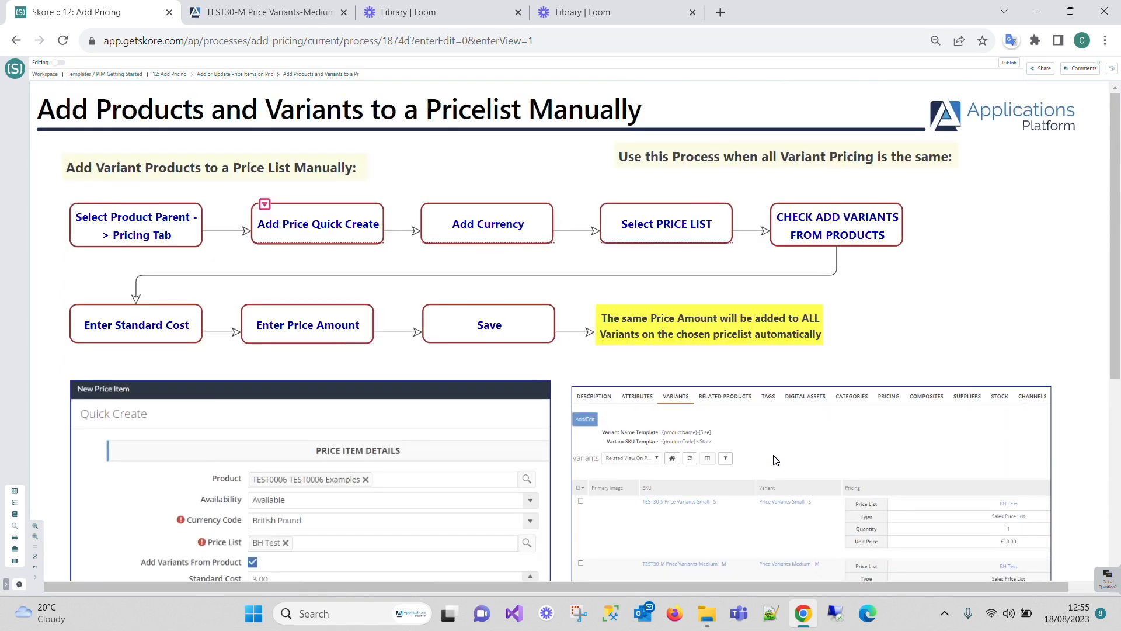